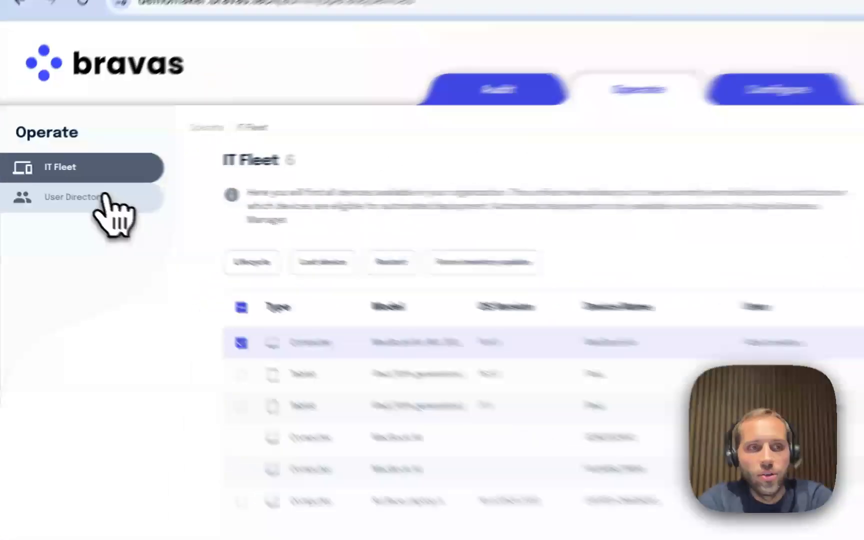
In the user directory, start a new user and enter their first and last name.
left_click(68, 188)
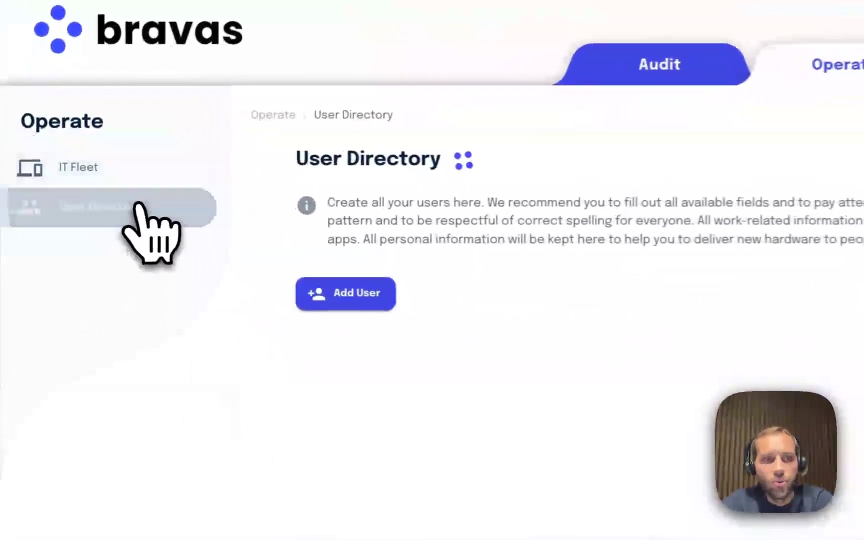
left_click(386, 305)
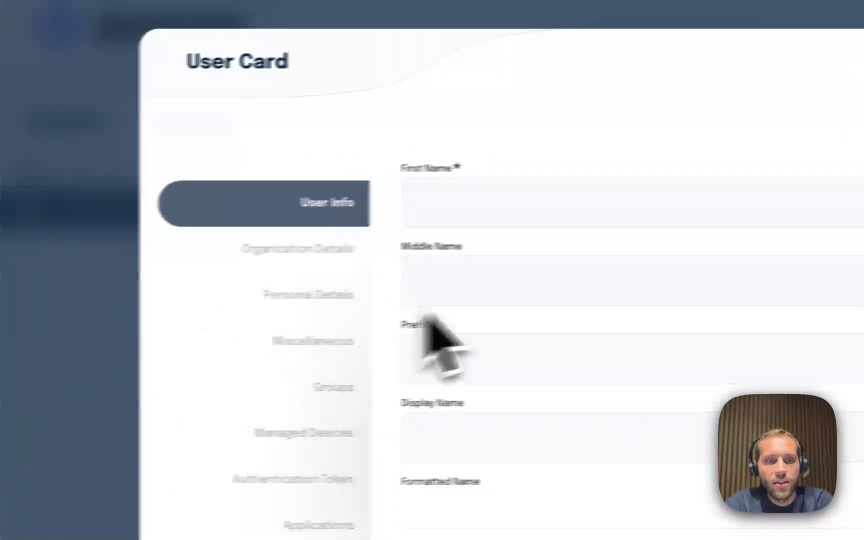
left_click(526, 246)
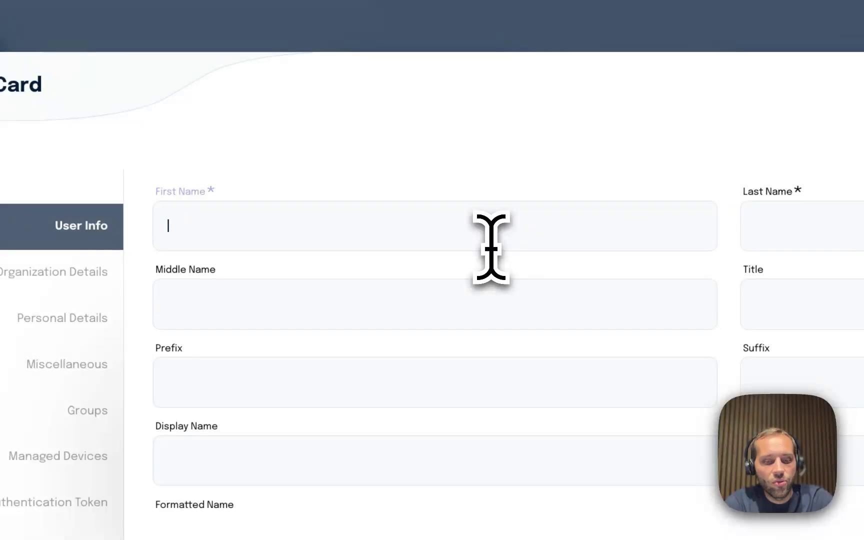
key("Tab")
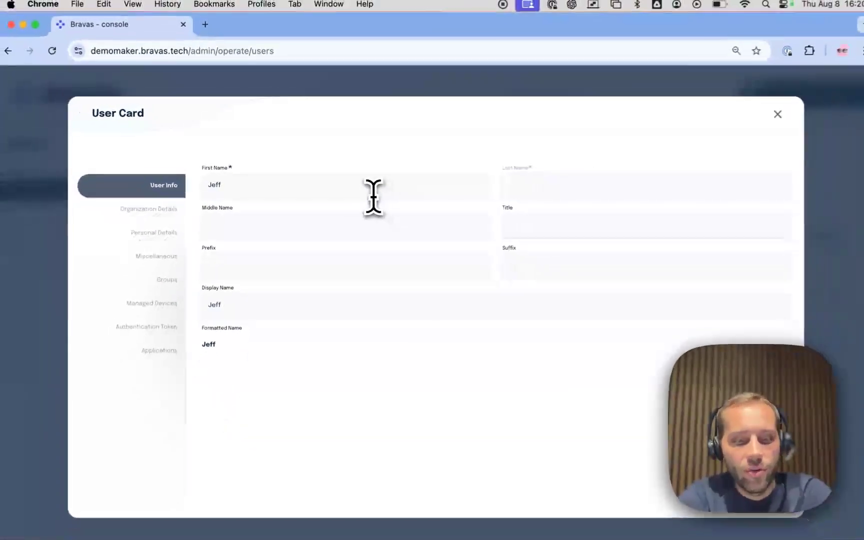
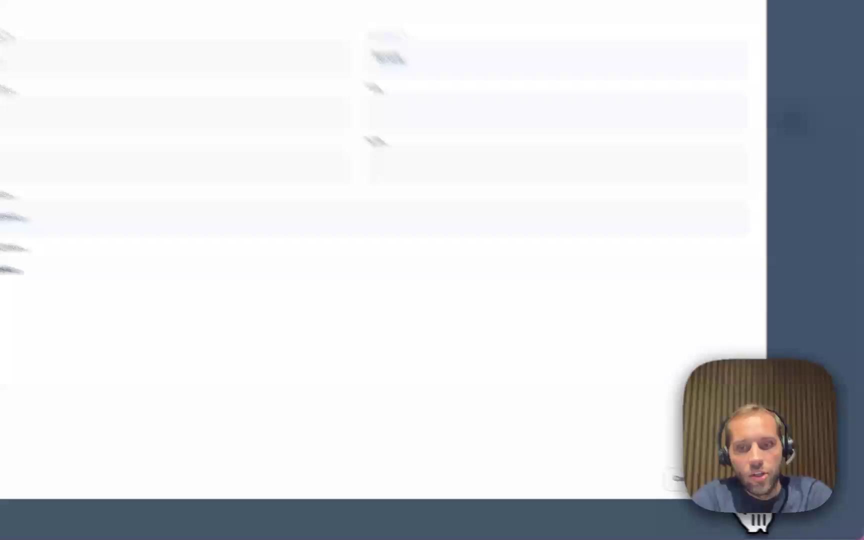
Enter the user's work e-mail domain and save the new user.
left_click(773, 496)
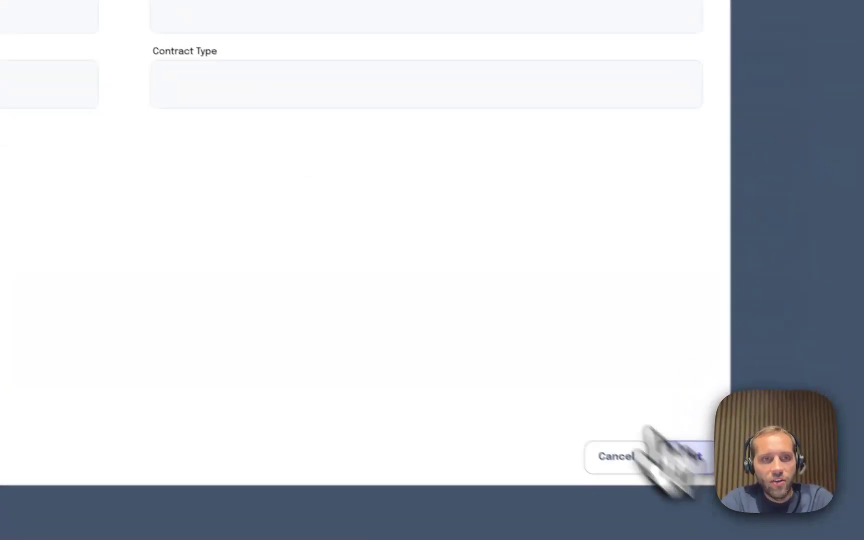
left_click(217, 121)
type("demo.d")
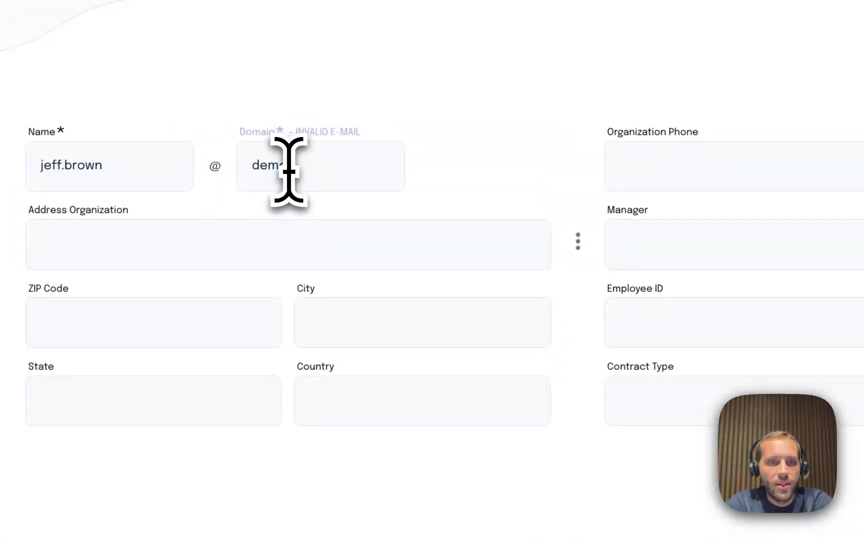
type("ker.fr")
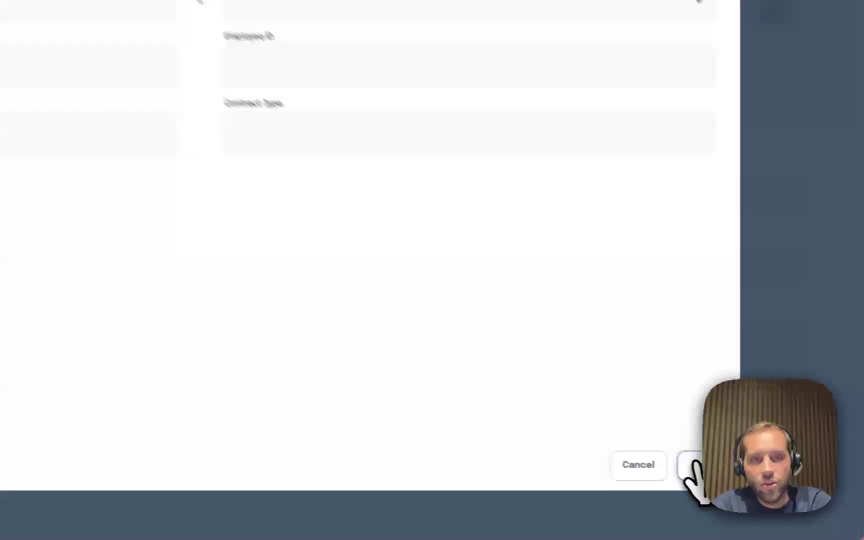
left_click(694, 465)
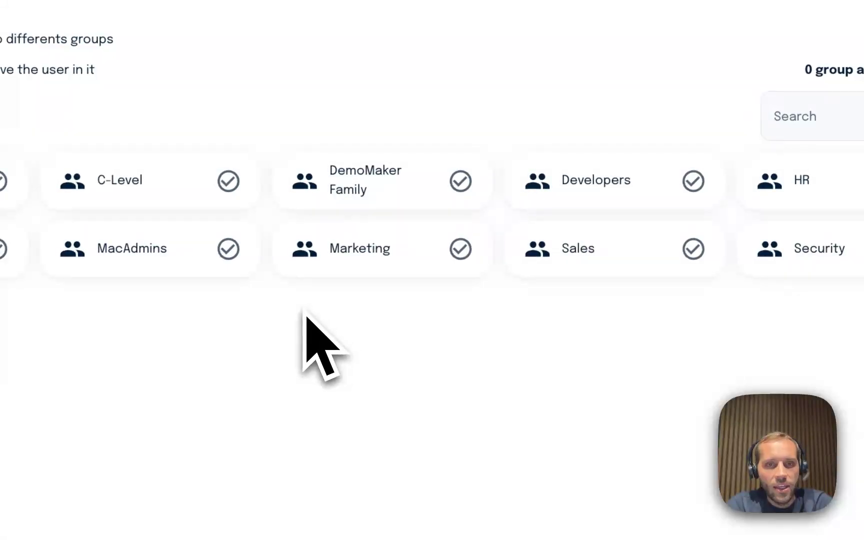
Assign the user to the DemoMaker Family and Marketing groups and save.
left_click(357, 192)
left_click(360, 241)
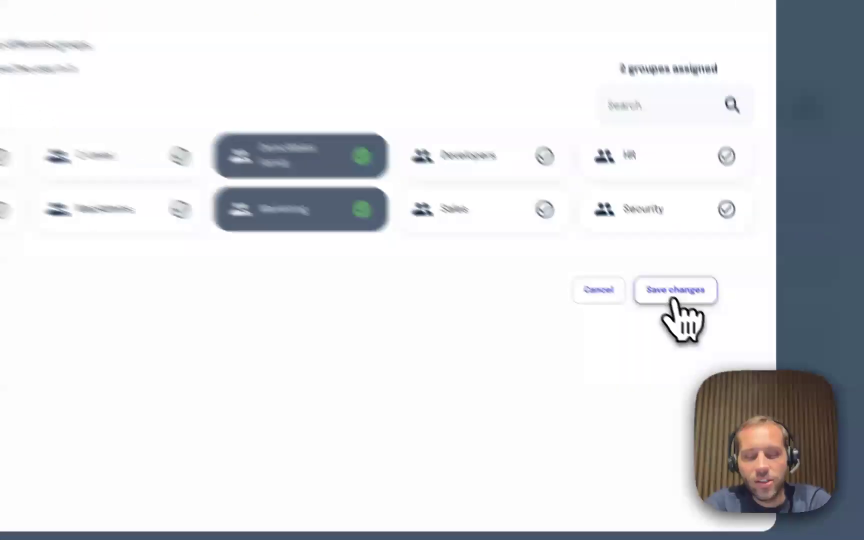
left_click(728, 347)
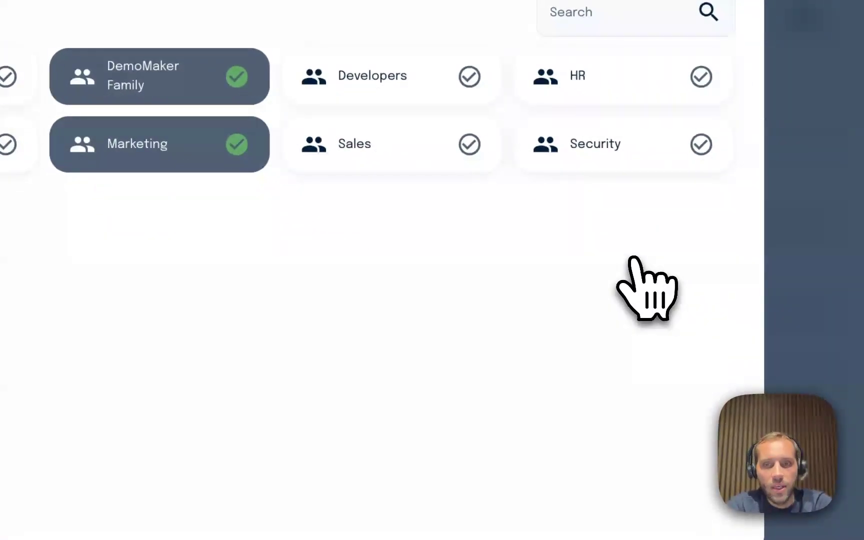
Review the 7 applications granted to the user, including Google Workspace, Slack Enterprise and Zendesk.
left_click(221, 266)
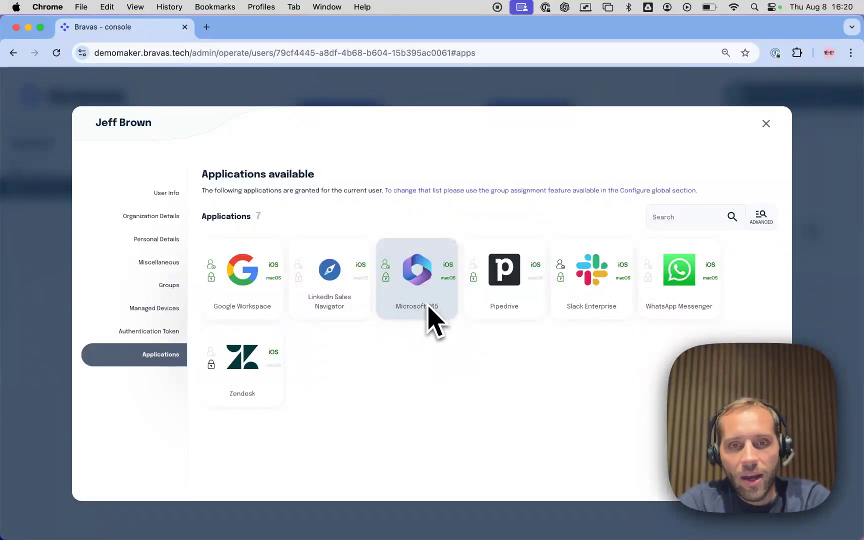
mouse_move(389, 283)
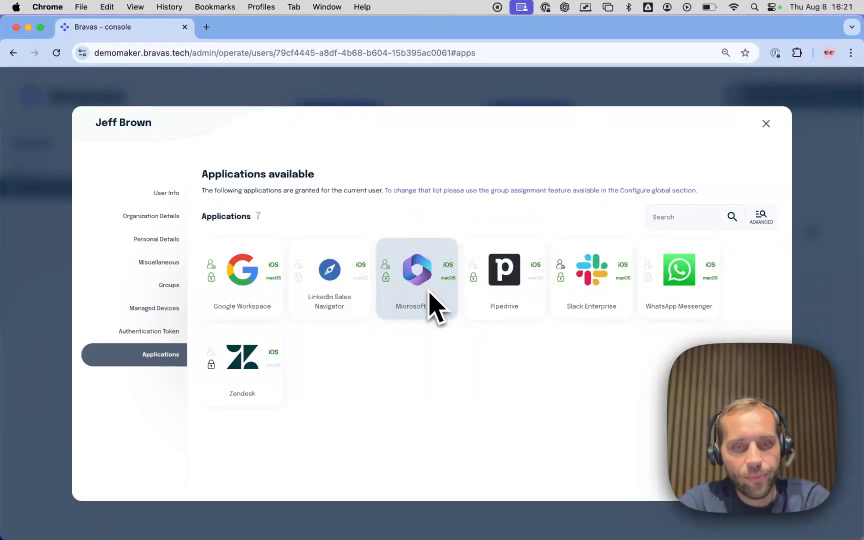
mouse_move(612, 289)
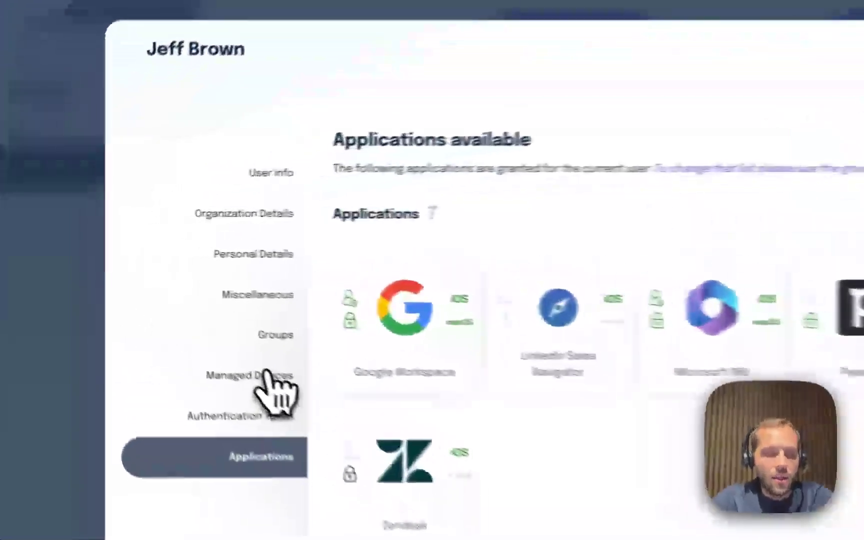
Generate a device enrollment code with QR code under Managed Devices and copy it.
left_click(165, 309)
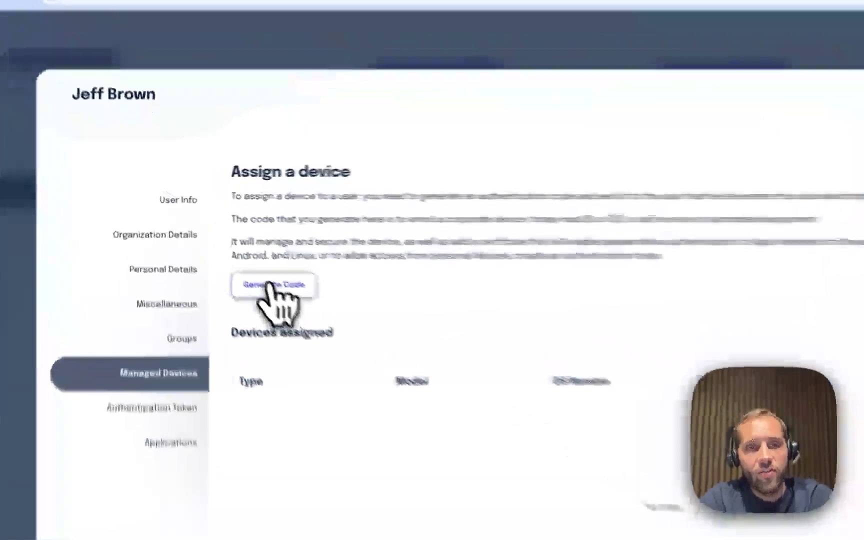
left_click(229, 249)
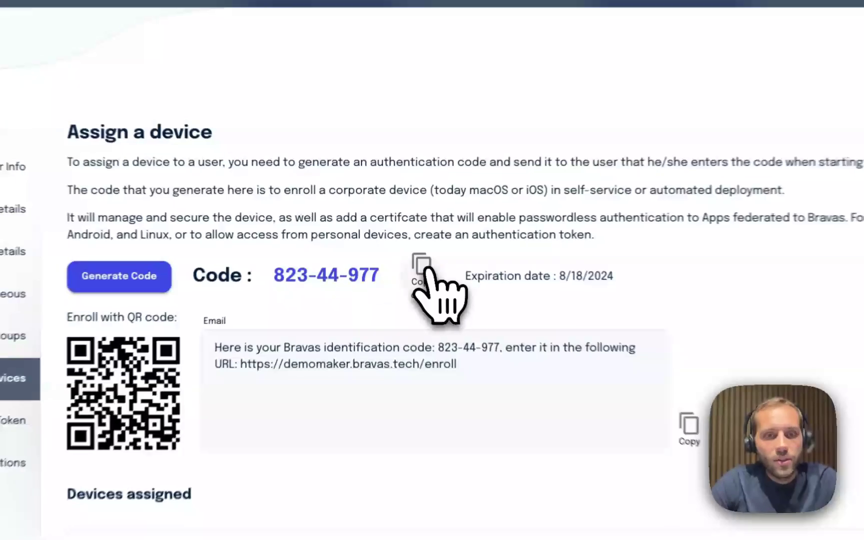
left_click(395, 246)
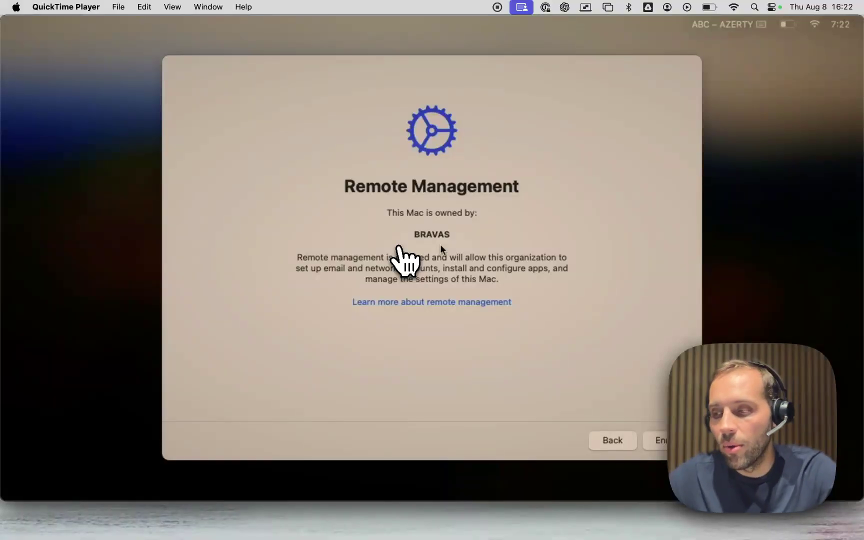
Enroll the Mac by submitting the activation code from the console, then return to Chrome.
left_click(662, 441)
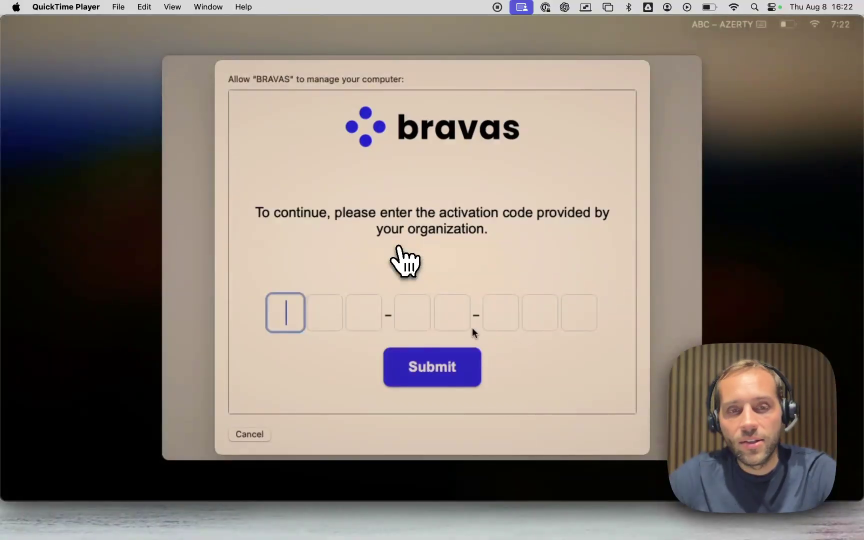
key("ctrl+Left")
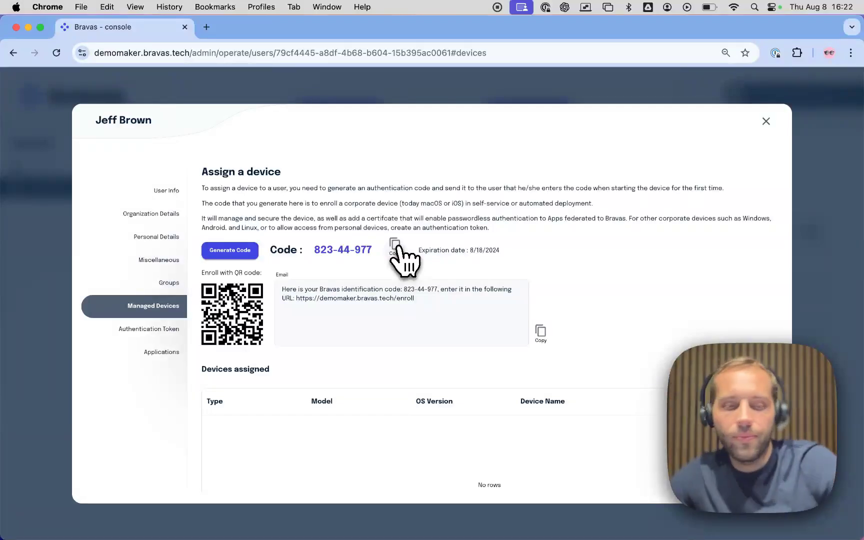
key("ctrl+Right")
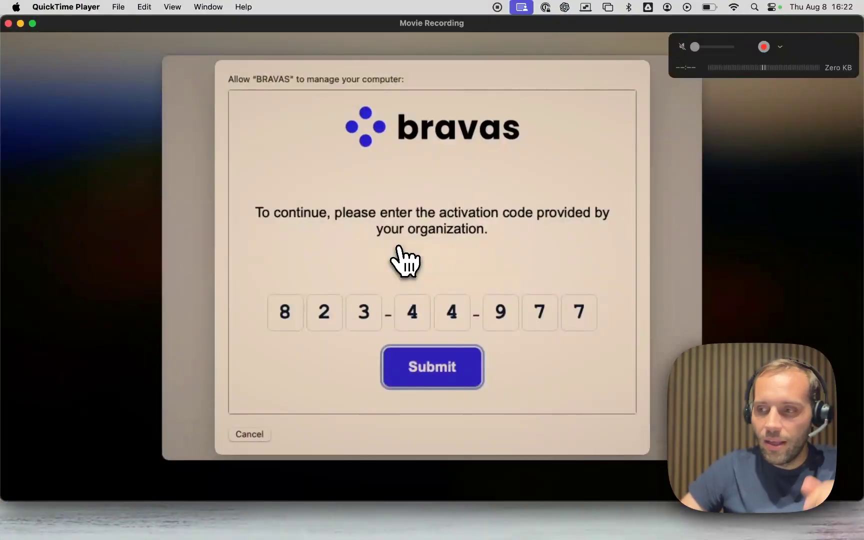
left_click(449, 353)
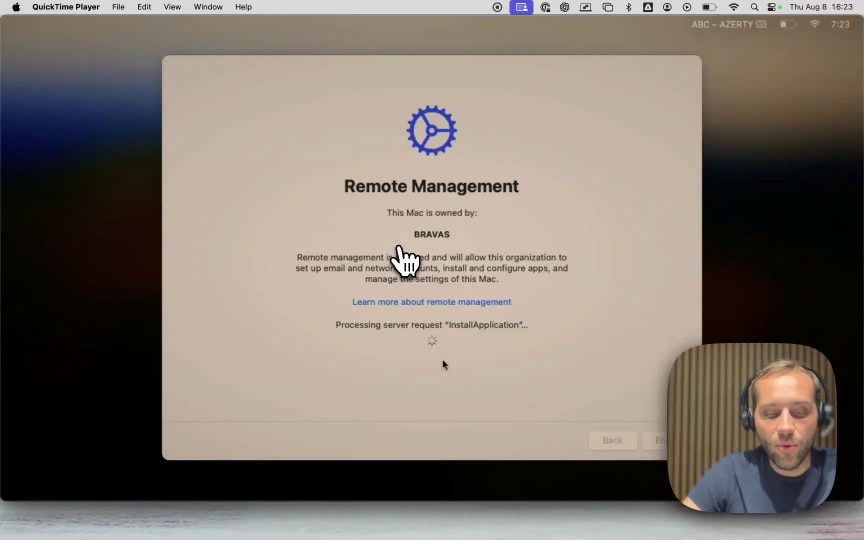
key("ctrl+Left")
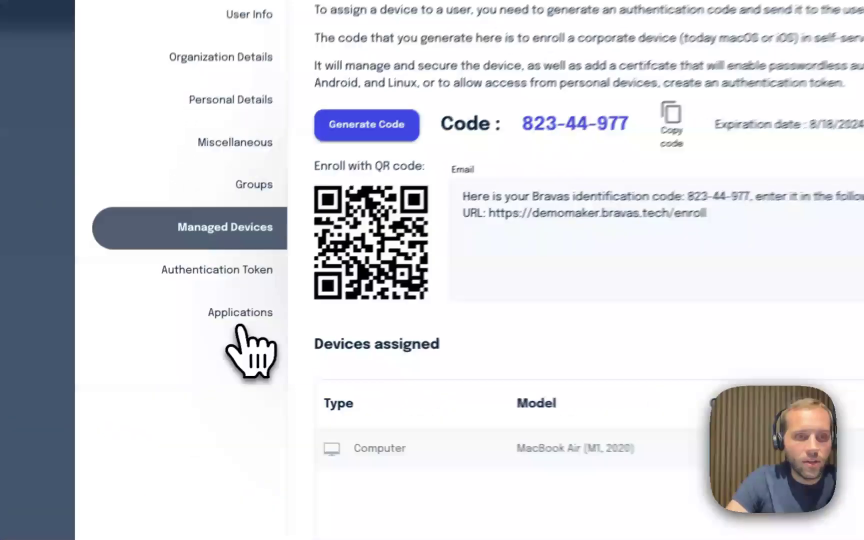
Recheck the user's applications and assigned MacBook Air, then close the user card.
left_click(160, 352)
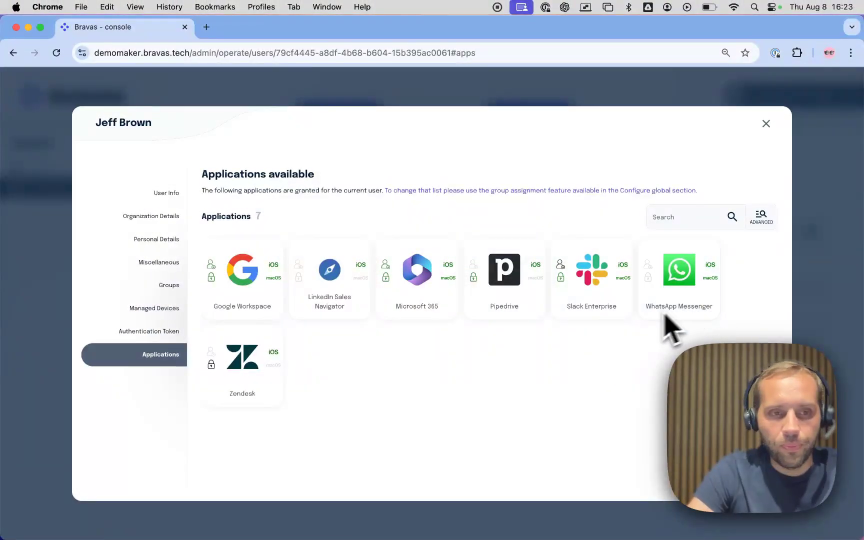
left_click(155, 308)
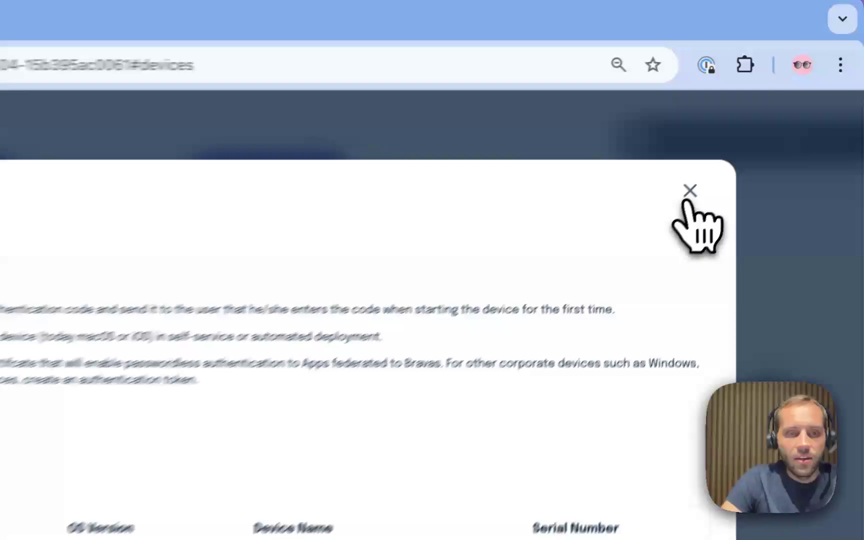
left_click(765, 124)
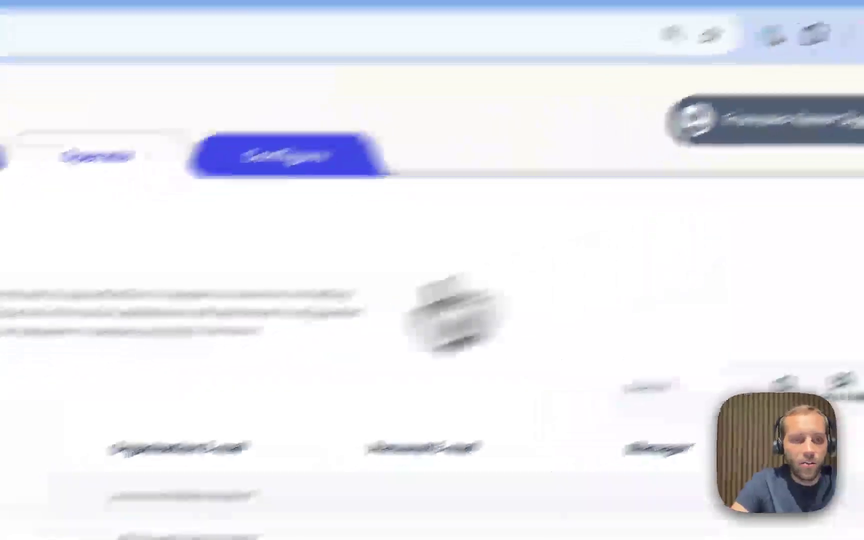
In IT Fleet, inspect the new MacBook Air's details, then select its row.
left_click(80, 69)
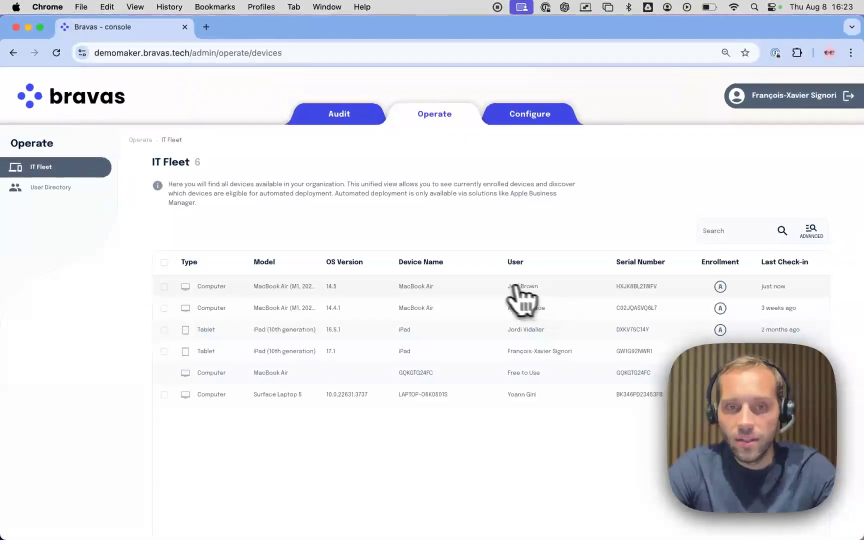
left_click(531, 288)
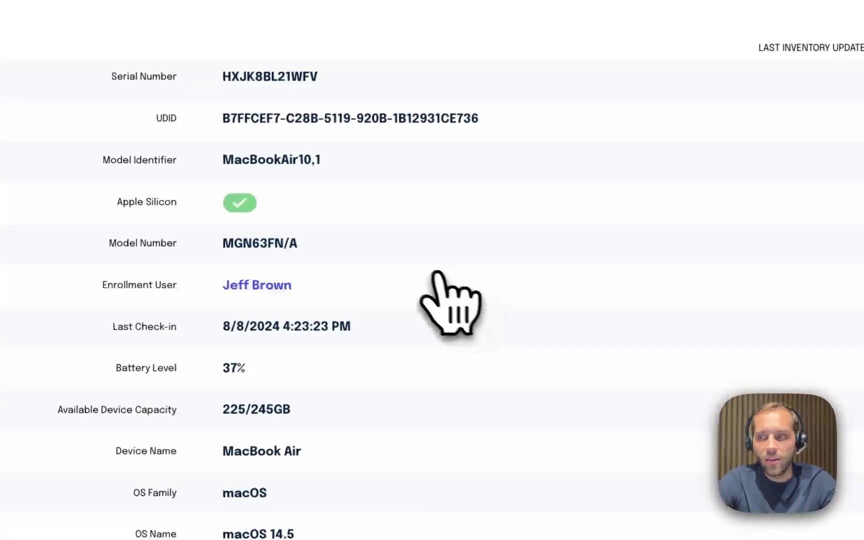
scroll(414, 264, "down", 2)
scroll(415, 264, "up", 2)
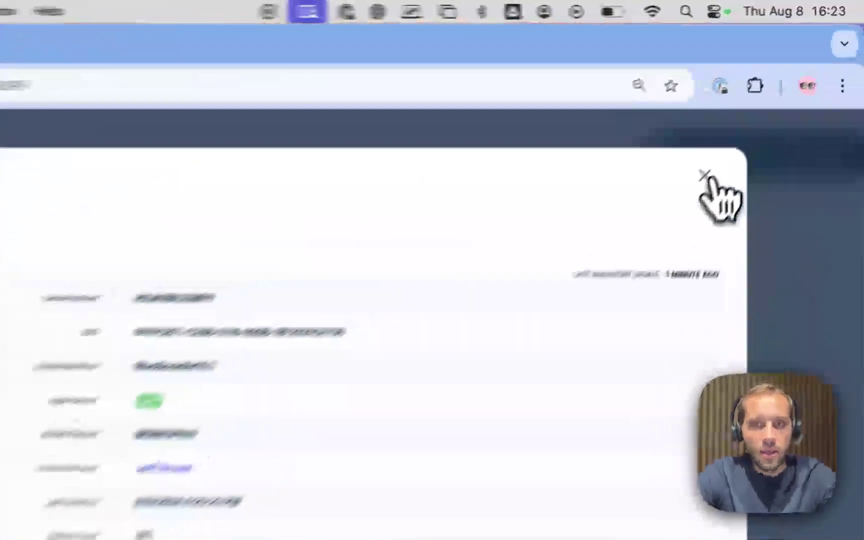
left_click(766, 108)
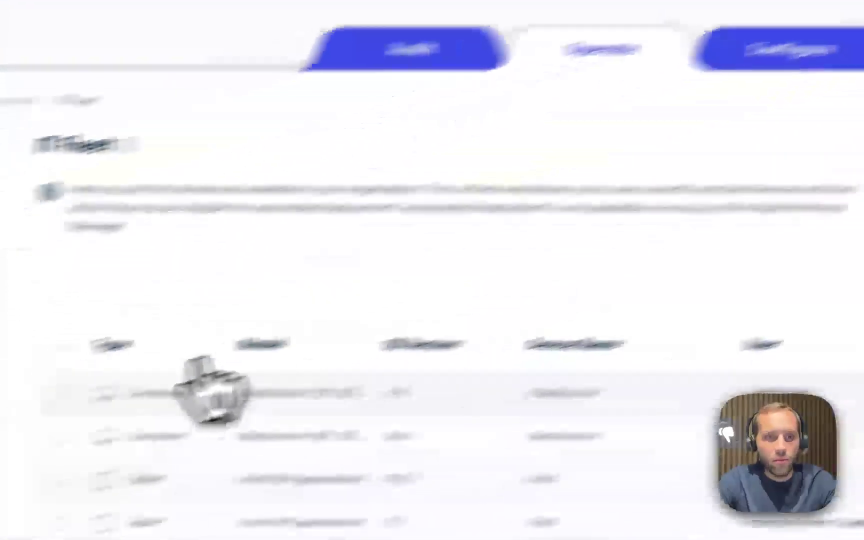
left_click(302, 332)
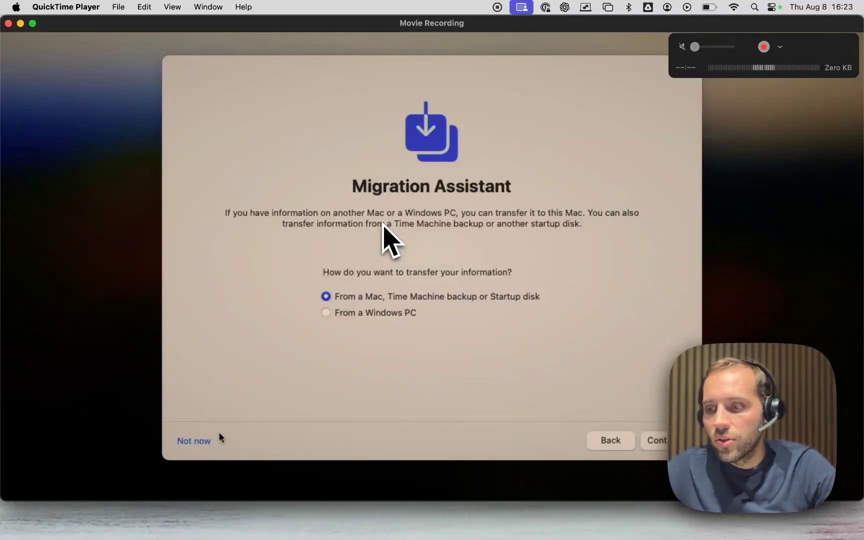
Skip Migration Assistant on the Mac and return to the Bravas console.
left_click(195, 442)
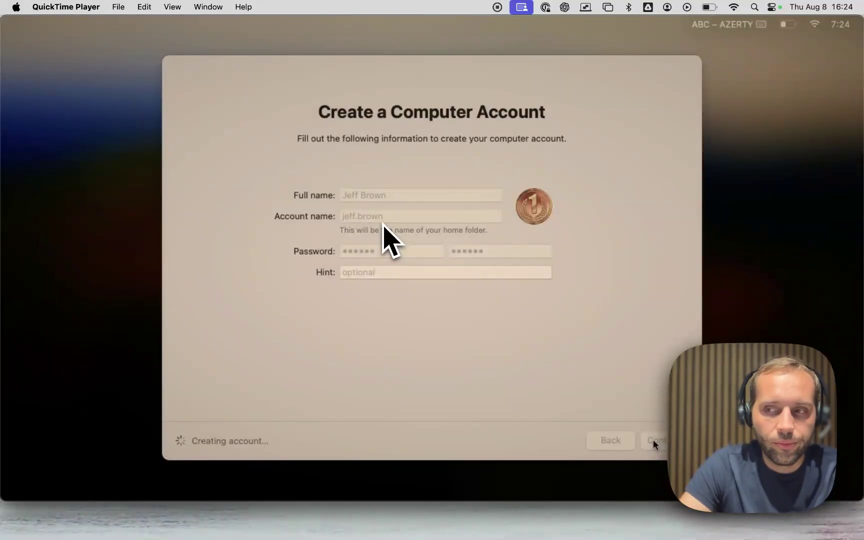
key("ctrl+Left")
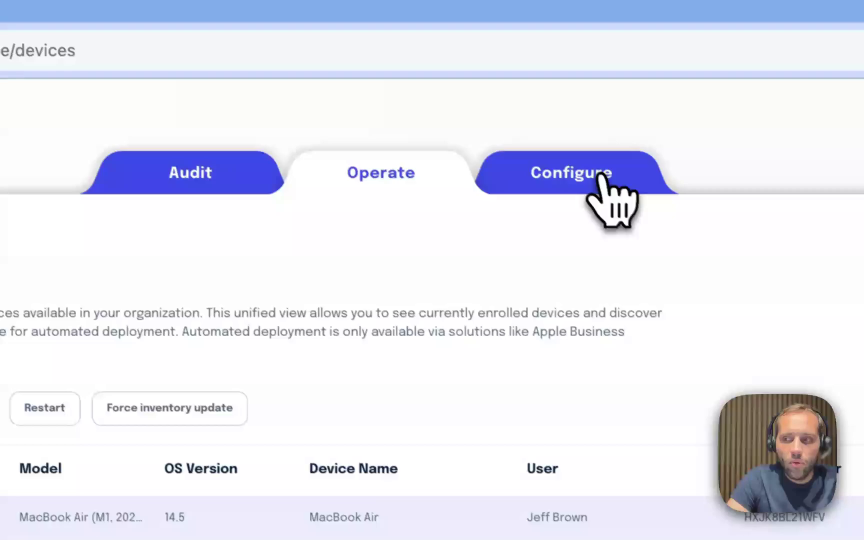
Show Configure › Apple integration, briefly stepping into the Business Manager token upload wizard.
left_click(783, 230)
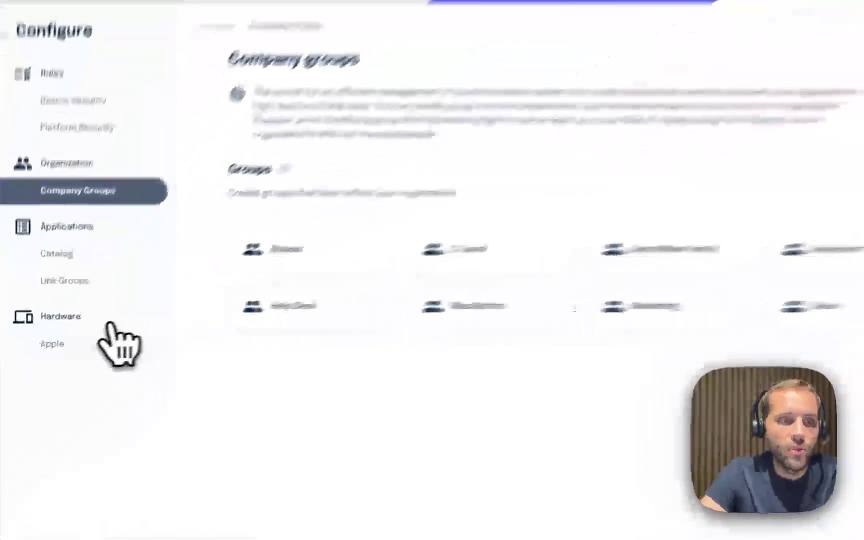
left_click(37, 351)
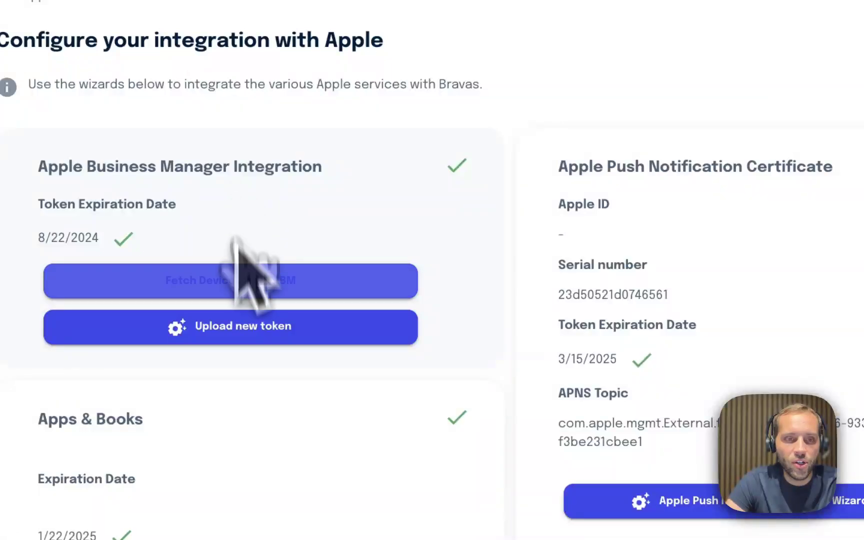
left_click(231, 328)
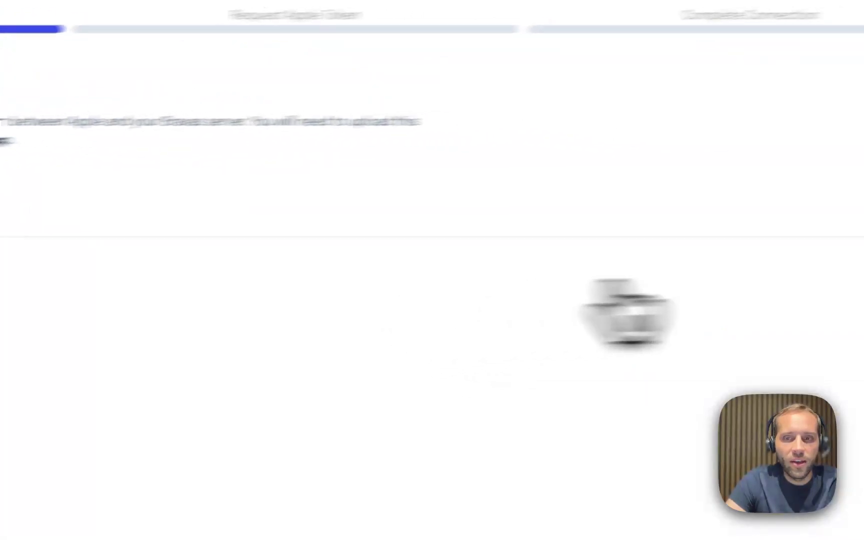
left_click(800, 300)
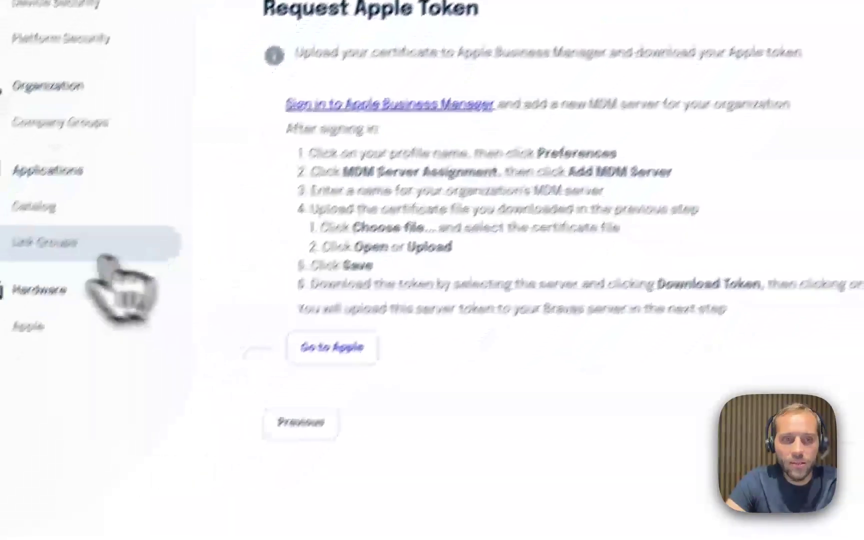
left_click(71, 276)
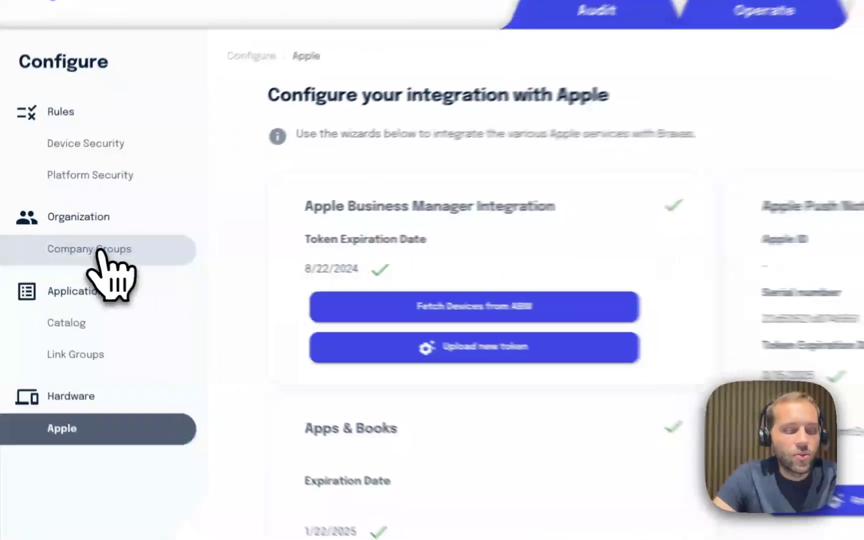
Review the C-Level group and the apps linked to DemoMaker Family and Marketing, then the catalog.
left_click(51, 250)
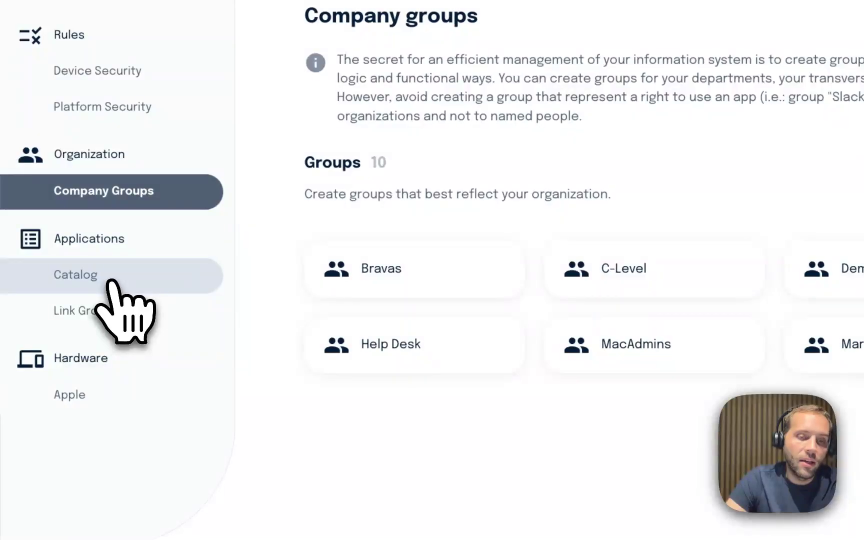
left_click(683, 290)
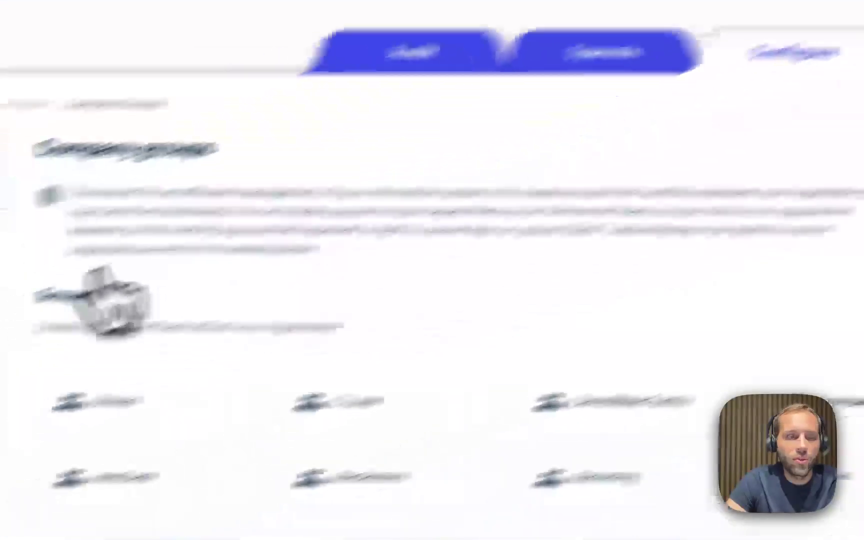
left_click(89, 364)
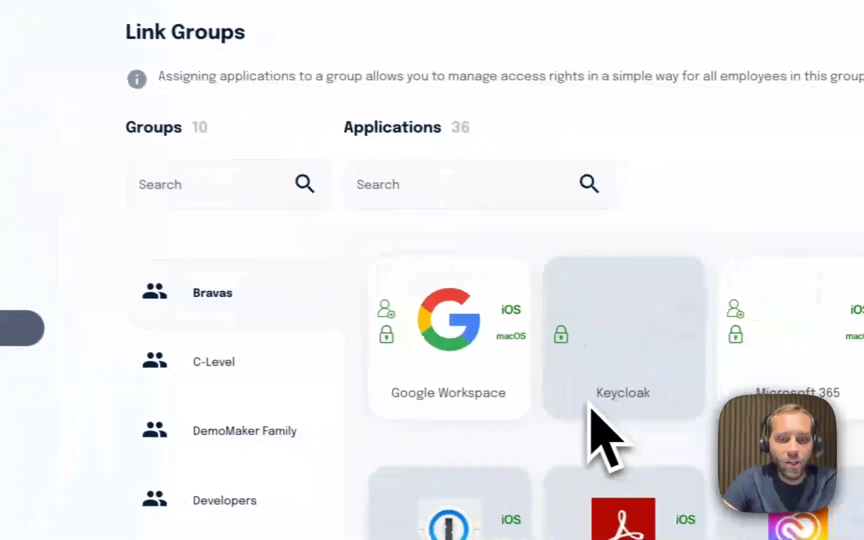
scroll(578, 406, "down", 1)
left_click(247, 253)
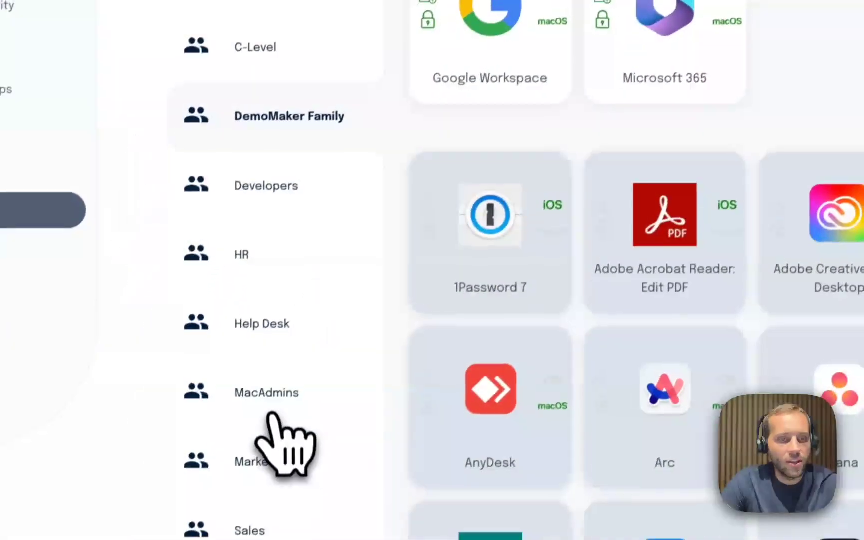
left_click(272, 452)
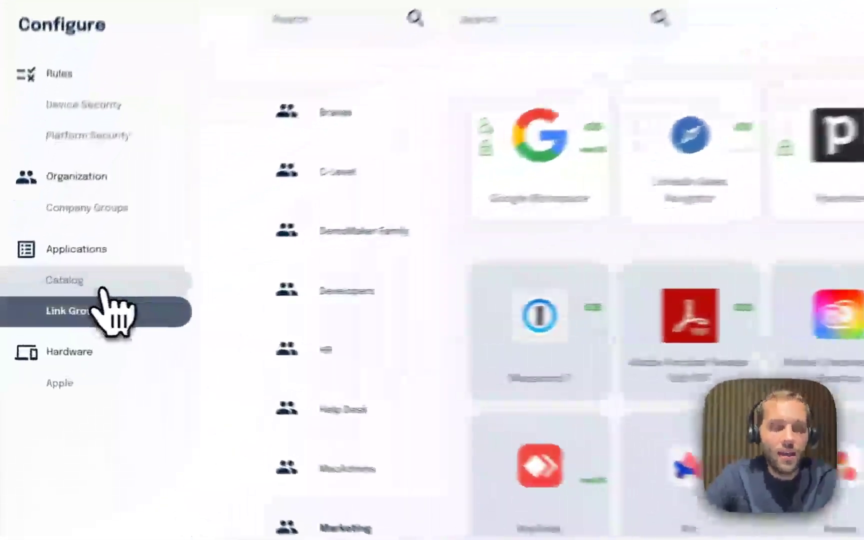
left_click(47, 294)
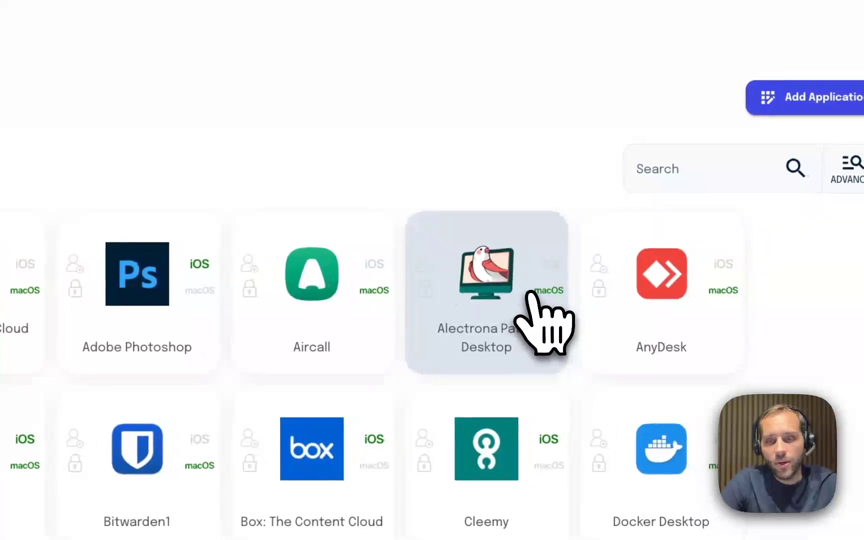
left_click(846, 100)
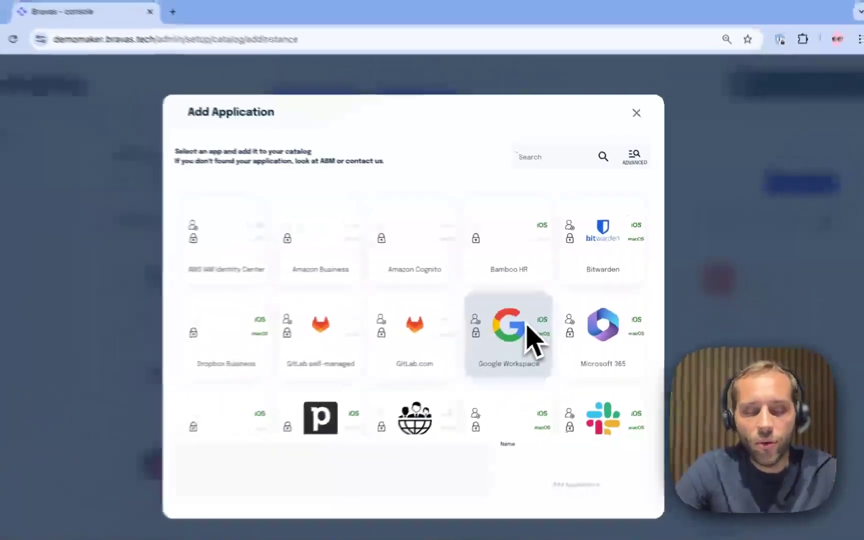
scroll(540, 325, "down", 3)
scroll(540, 332, "up", 3)
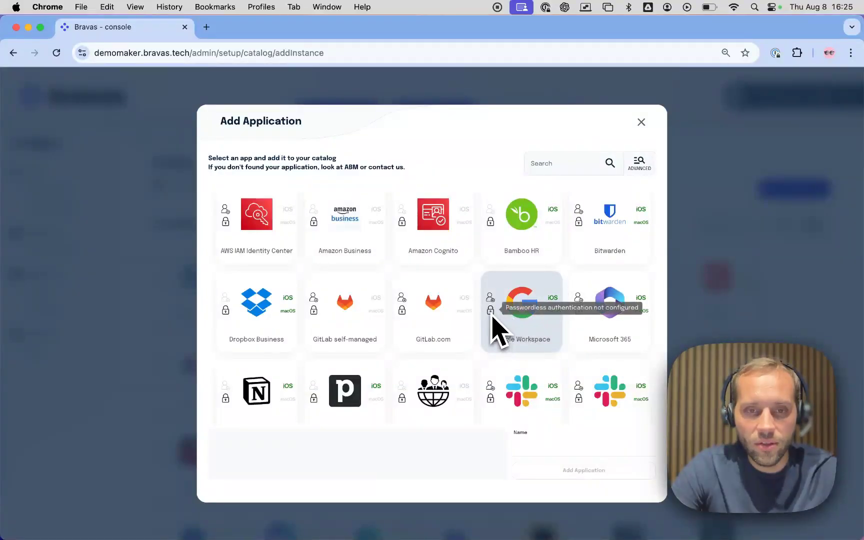
scroll(502, 312, "down", 3)
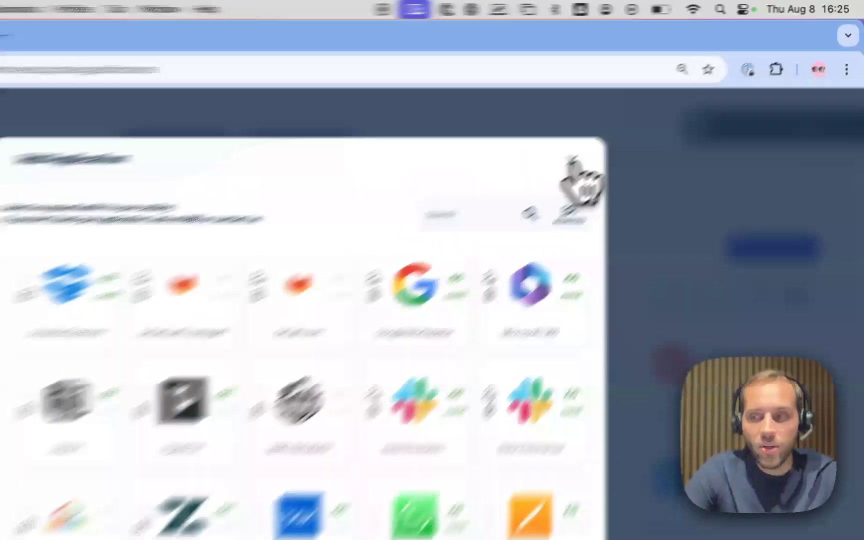
left_click(642, 123)
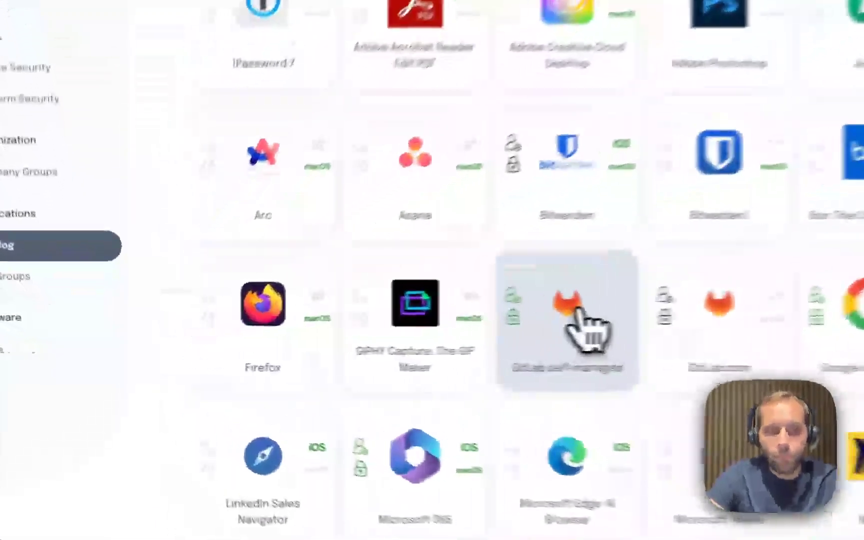
left_click(377, 341)
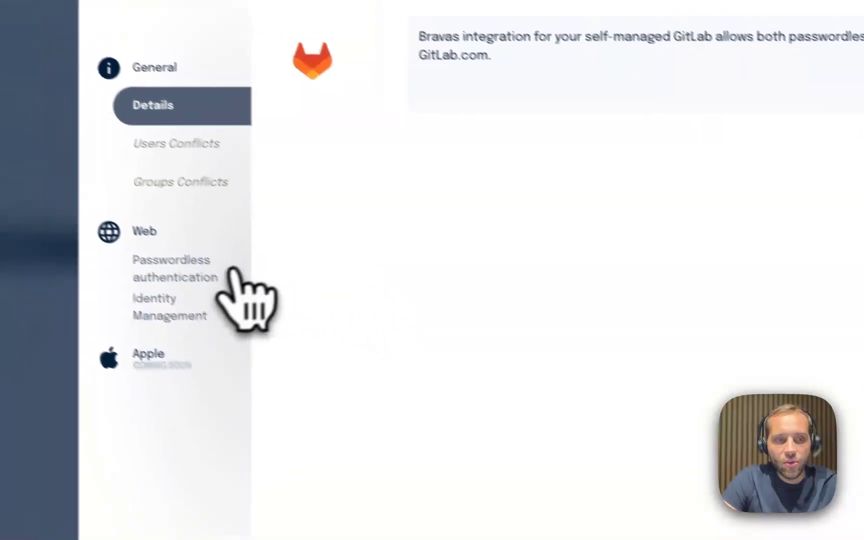
left_click(145, 288)
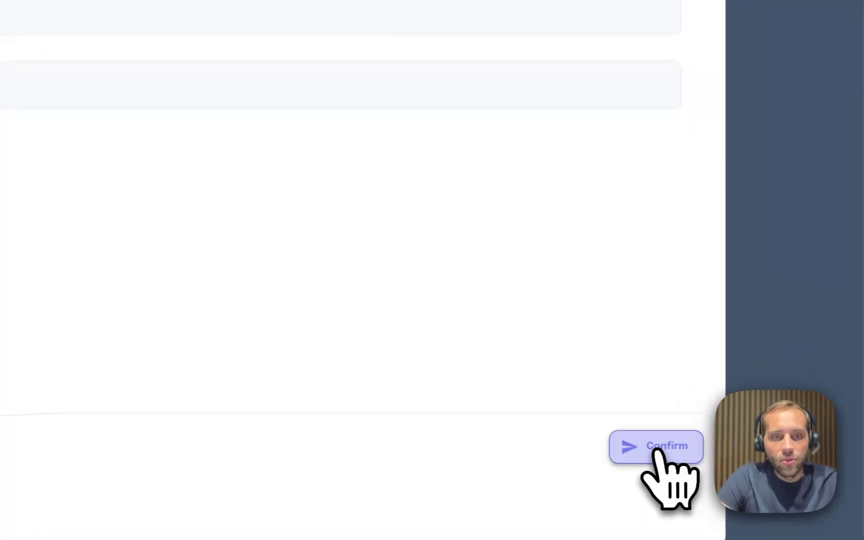
double_click(220, 166)
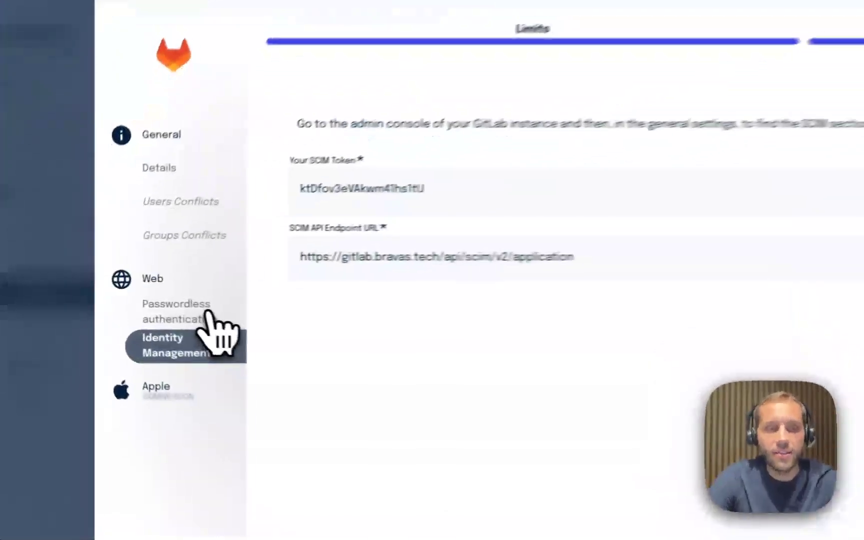
left_click(136, 304)
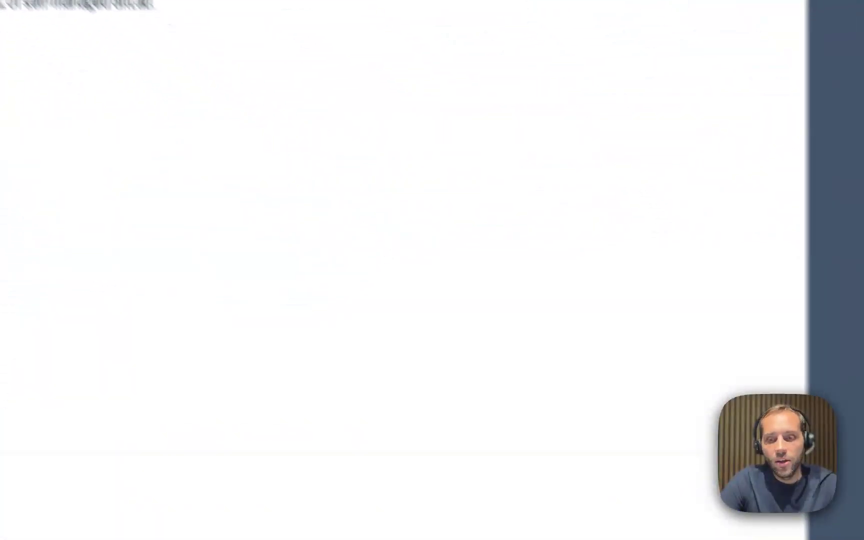
left_click(674, 411)
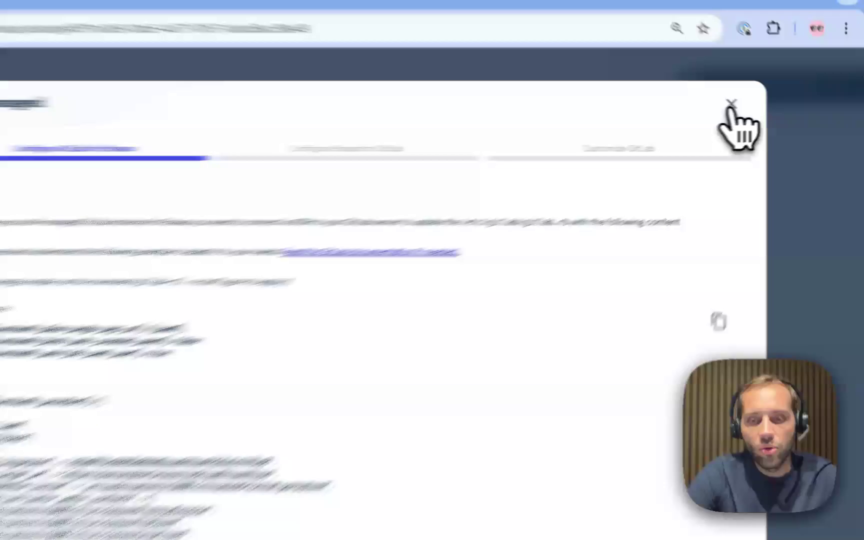
left_click(766, 109)
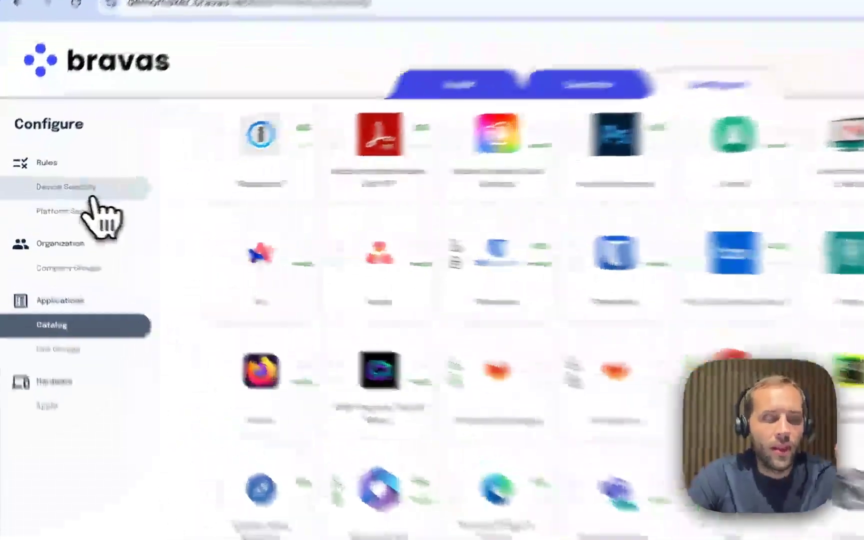
Show the Device Security rules under Configure › Rules.
left_click(50, 192)
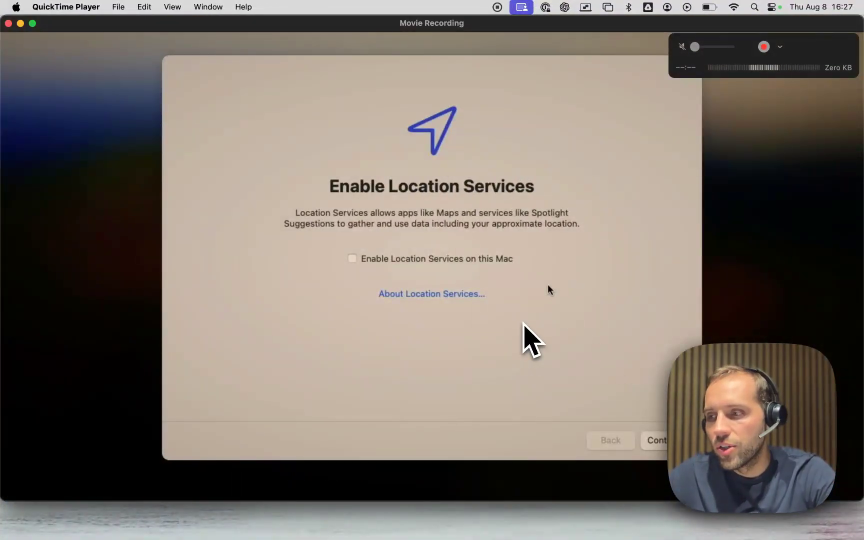
Enable Location Services, accept FileVault, and skip Touch ID setup on the Mac.
left_click(501, 263)
left_click(657, 438)
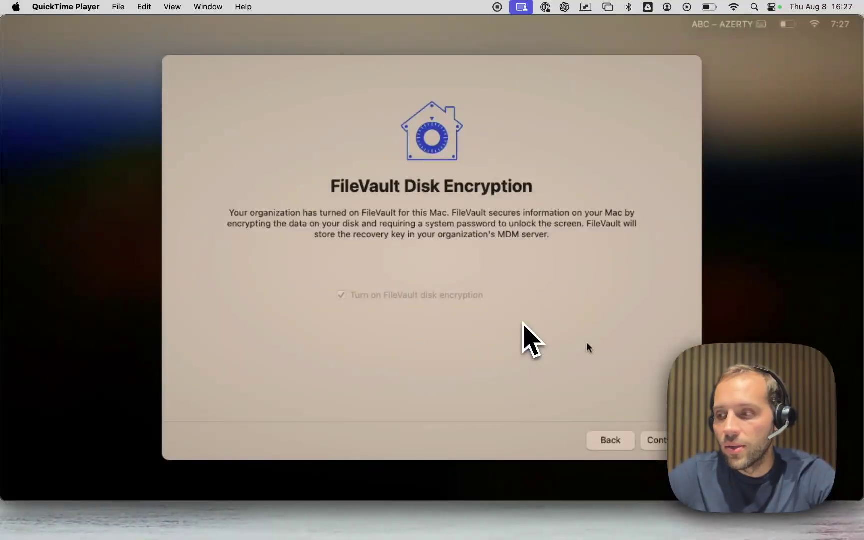
left_click(653, 439)
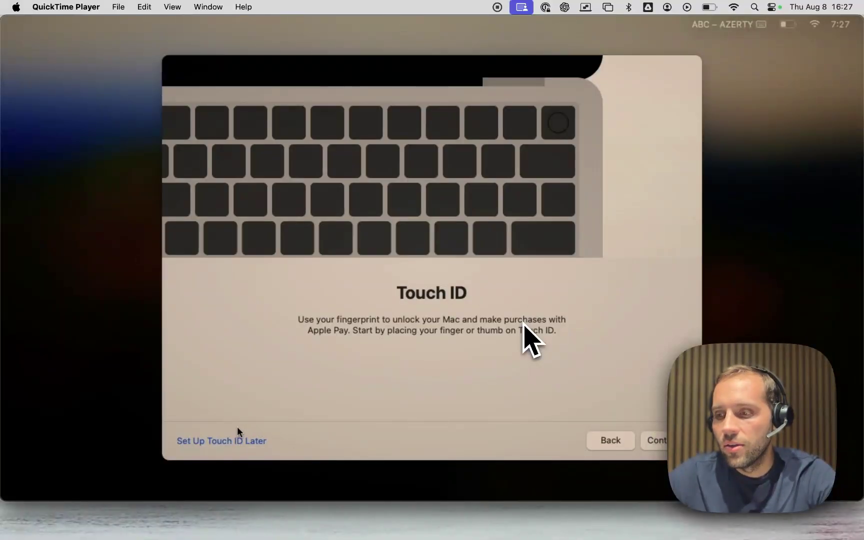
left_click(231, 442)
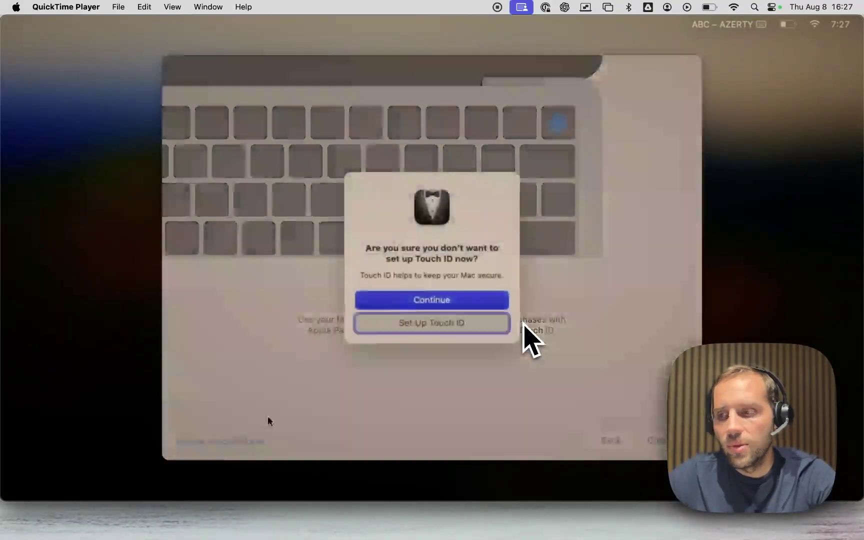
left_click(429, 301)
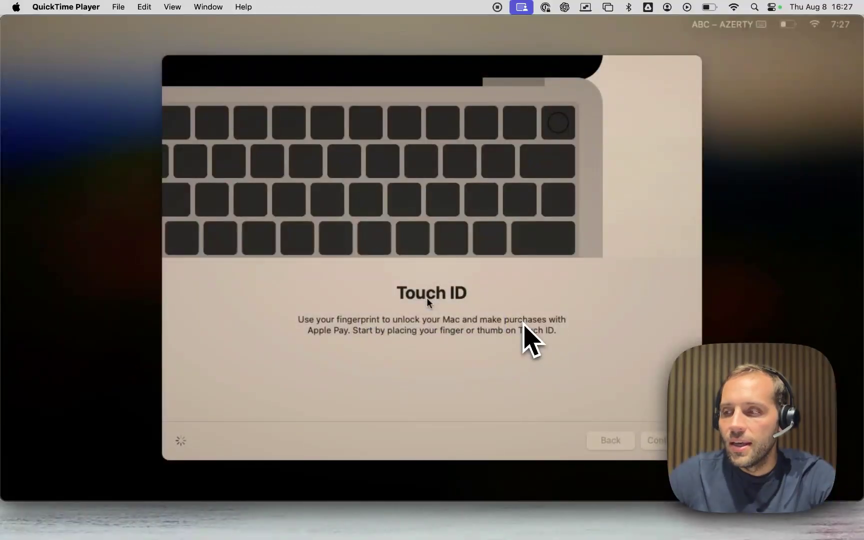